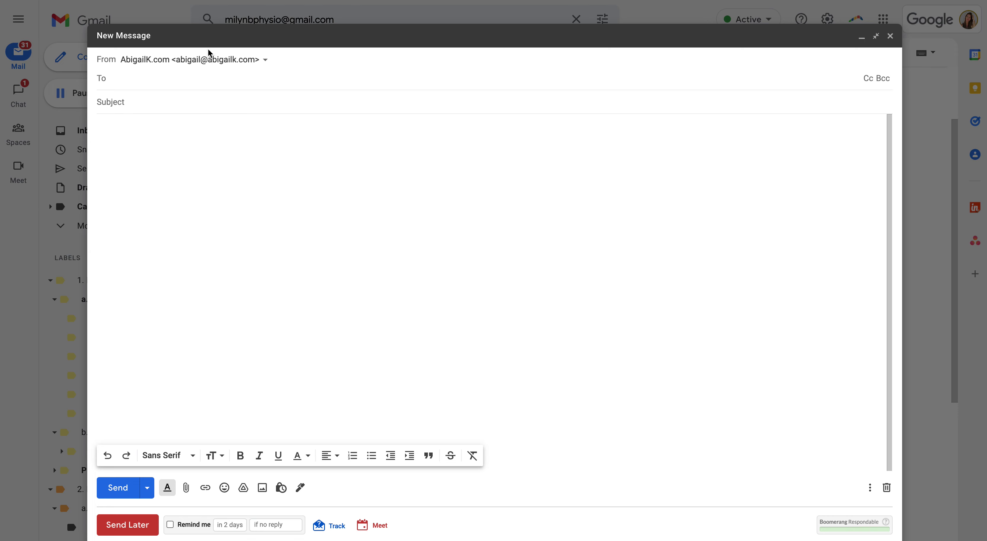
Enter Meeting Follow Up as the new email's subject
left_click(117, 104)
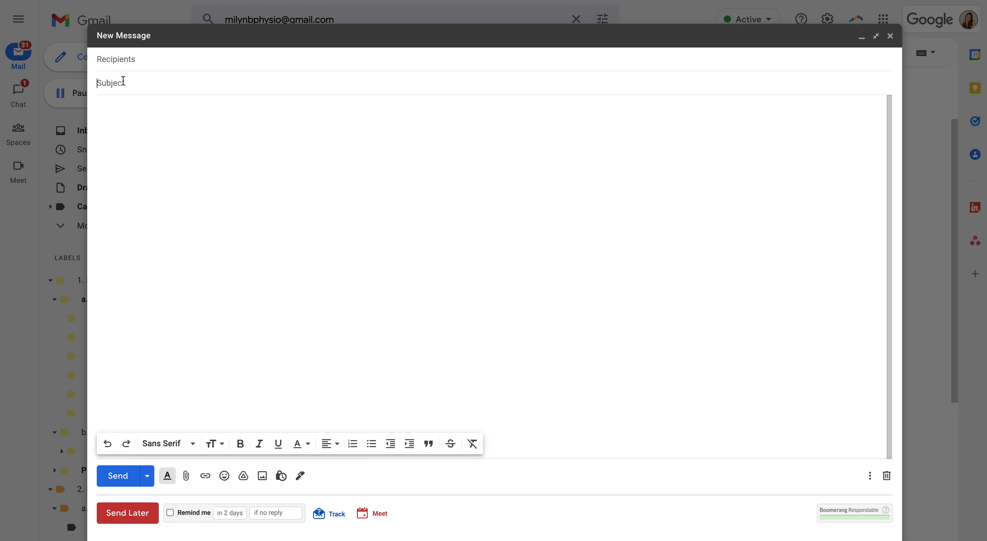
type("Follow")
key("BackSpace")
key("BackSpace")
key("BackSpace")
key("BackSpace")
key("BackSpace")
key("BackSpace")
type("Meeting Follwu")
key("BackSpace")
key("BackSpace")
type("owup")
key("BackSpace")
key("BackSpace")
key("BackSpace")
type("Up T")
key("BackSpace")
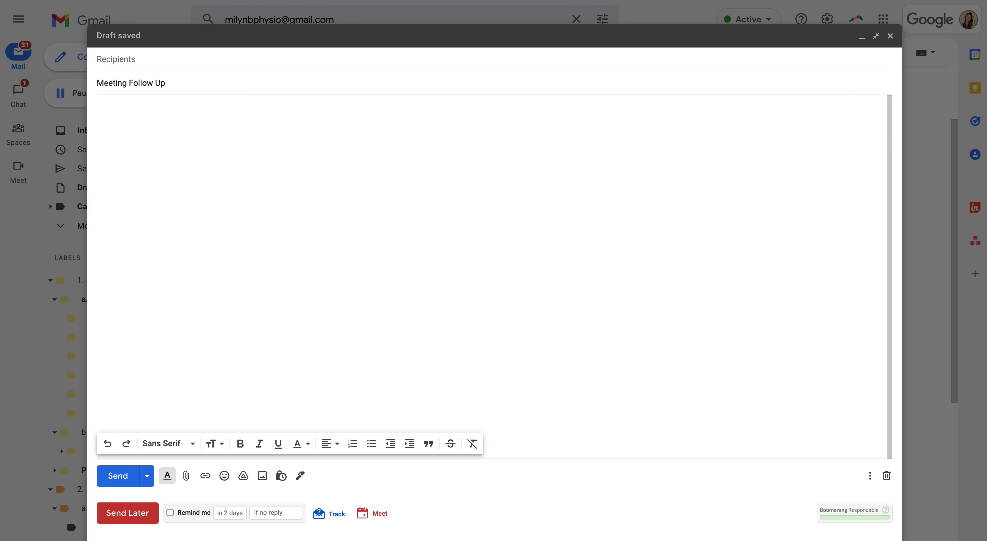
Paste the prepared consultation follow-up text into the message body
left_click(129, 117)
key("ctrl+v")
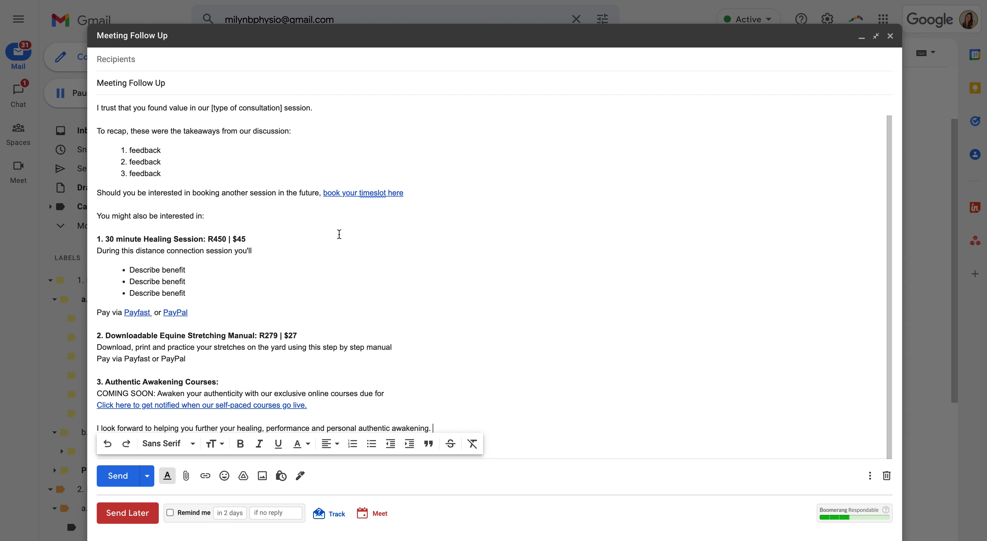
scroll(338, 234, "up", 1)
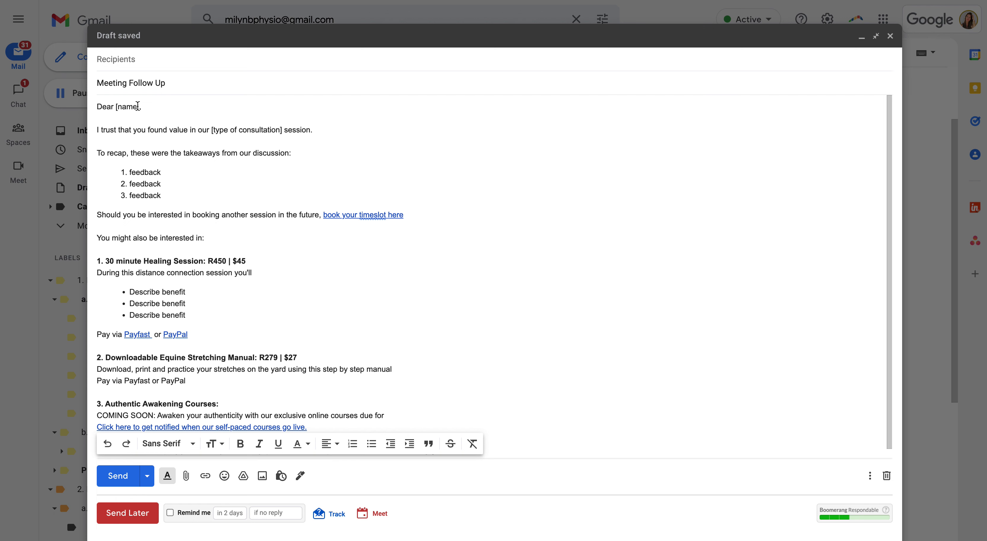
left_click_drag(138, 106, 115, 106)
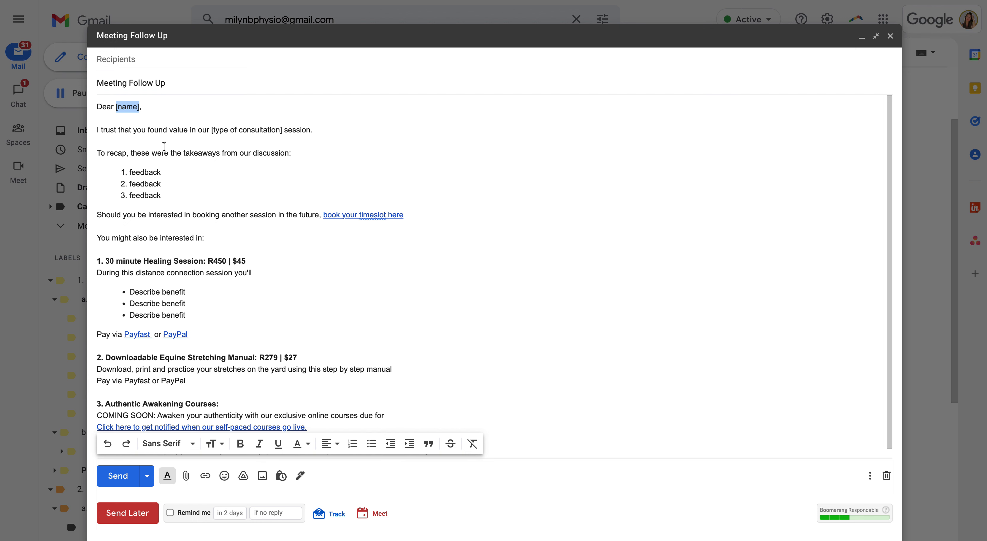
left_click(164, 172)
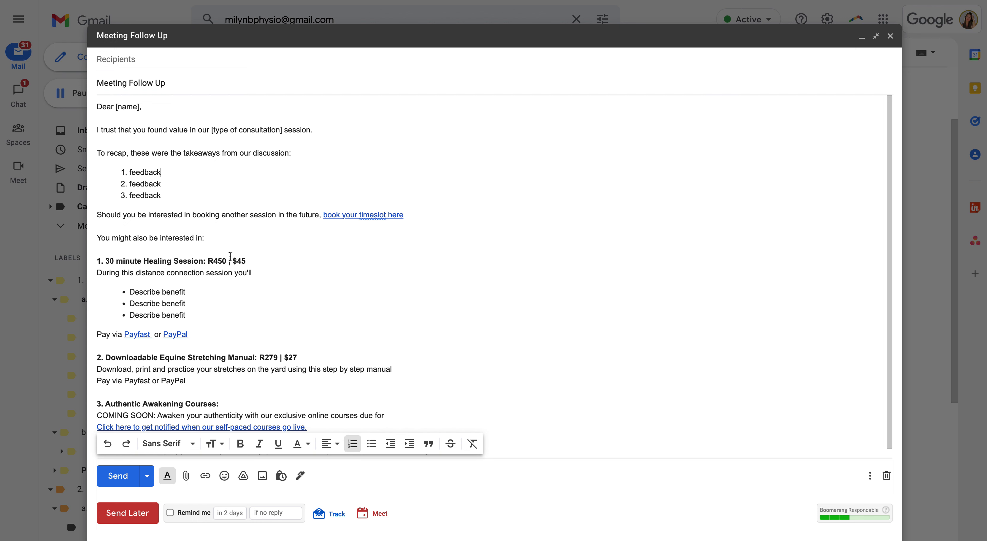
scroll(311, 345, "down", 1)
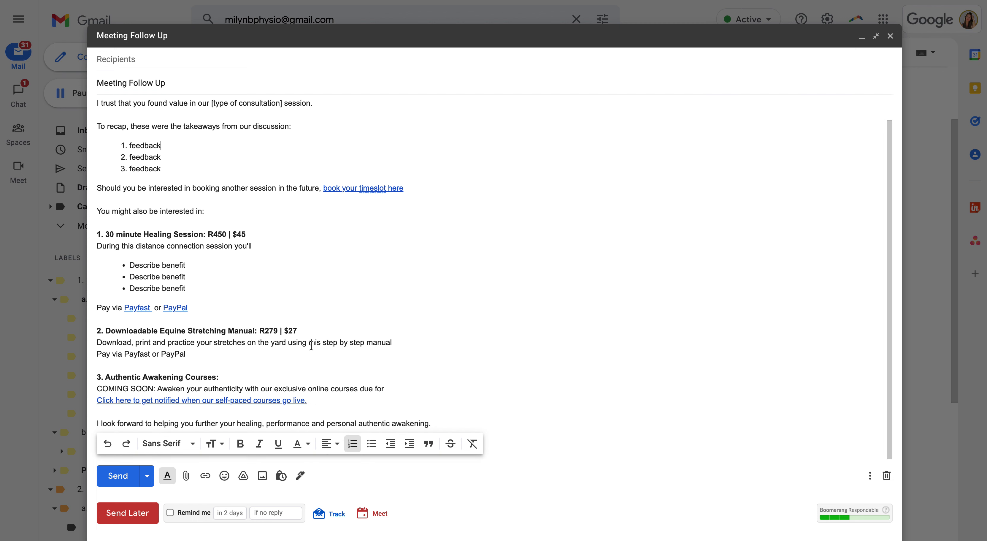
scroll(311, 346, "up", 1)
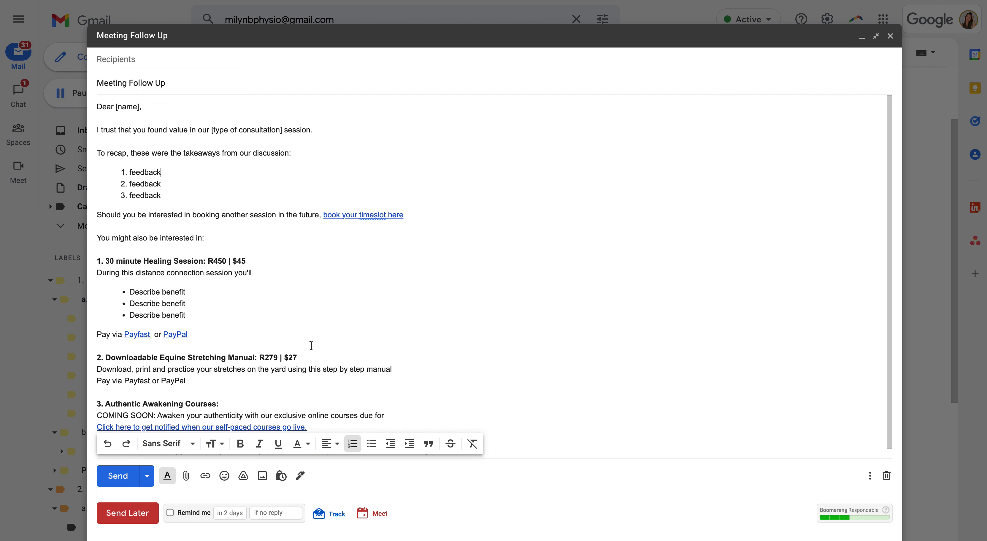
scroll(311, 346, "down", 1)
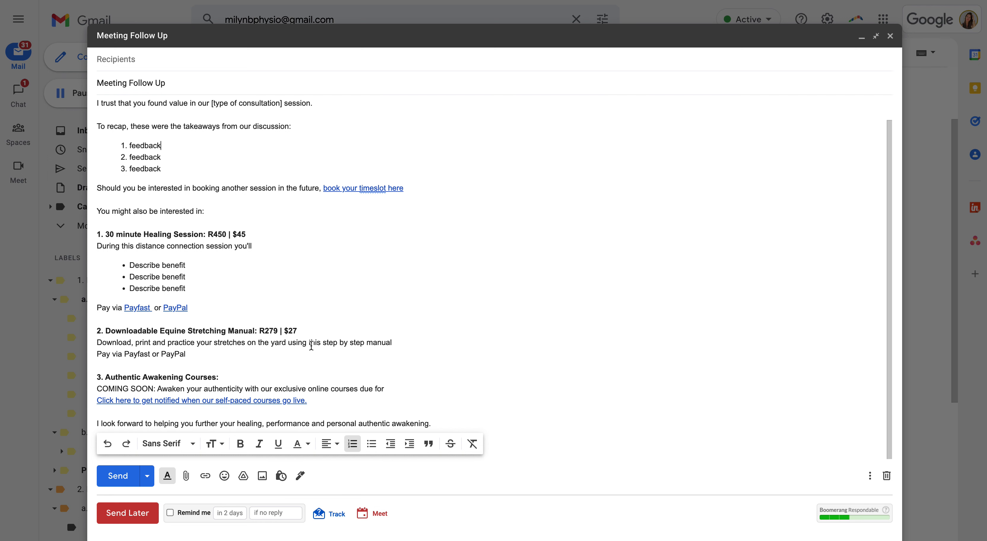
Save the draft as a new template named Meeting Follow Up Equine Consultations
left_click(870, 477)
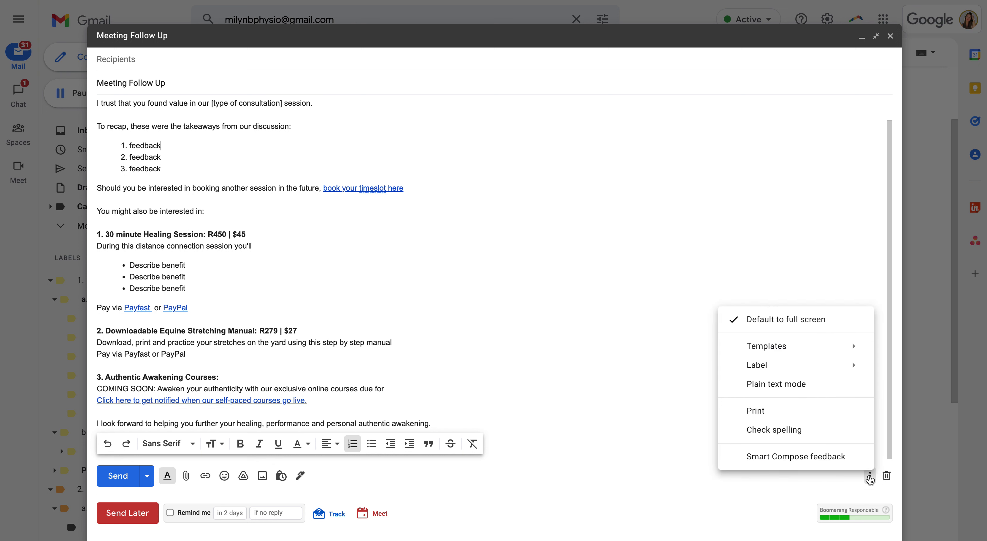
mouse_move(813, 356)
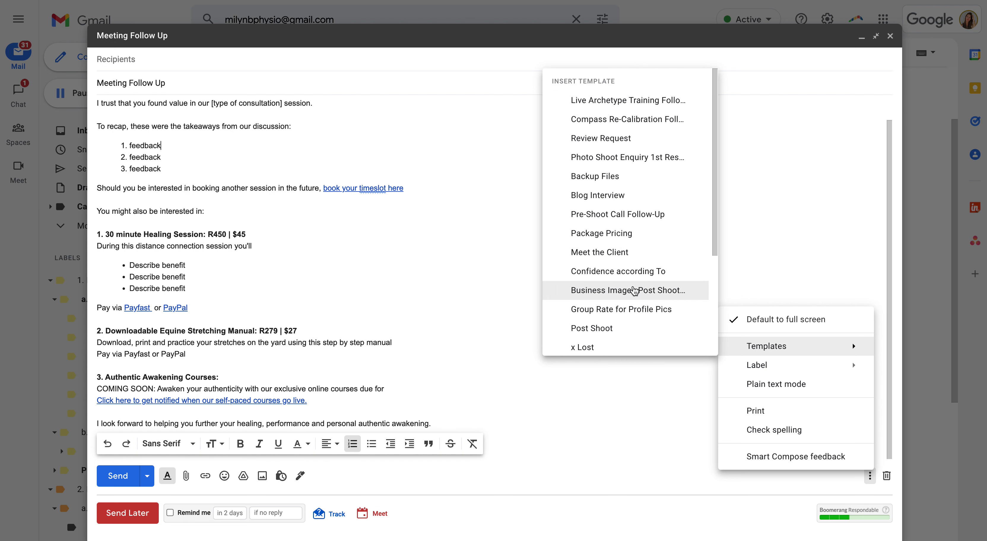
scroll(634, 291, "down", 4)
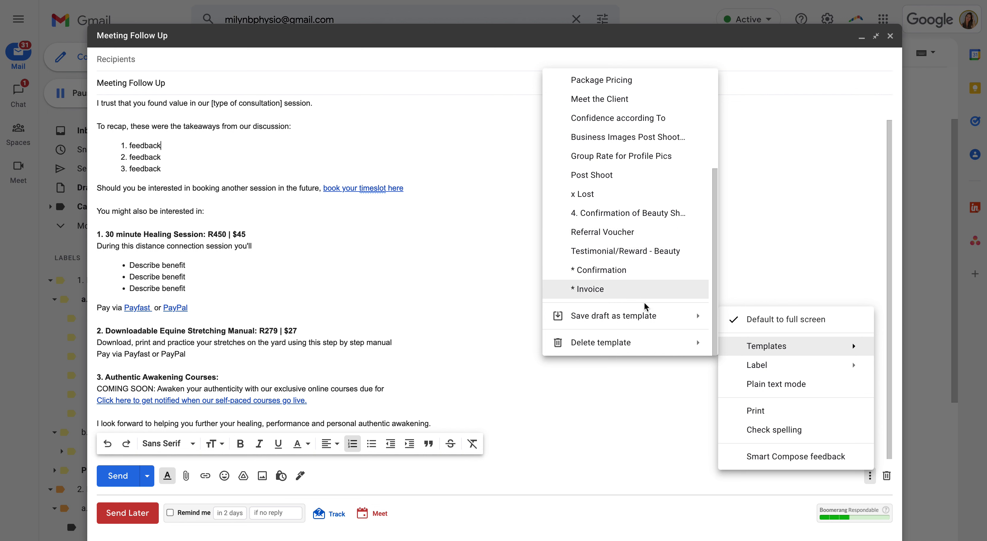
mouse_move(639, 322)
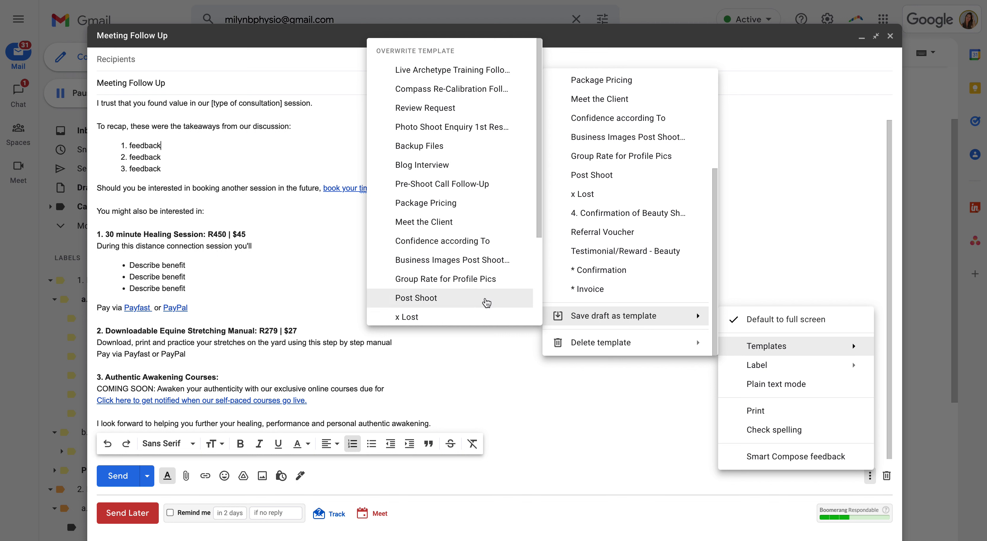
scroll(486, 302, "down", 3)
scroll(487, 303, "up", 3)
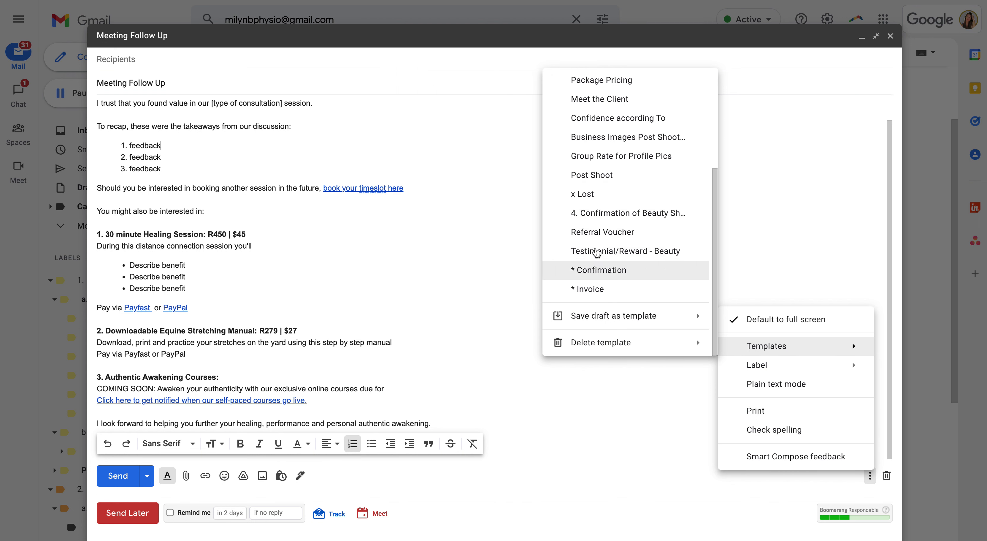
mouse_move(593, 318)
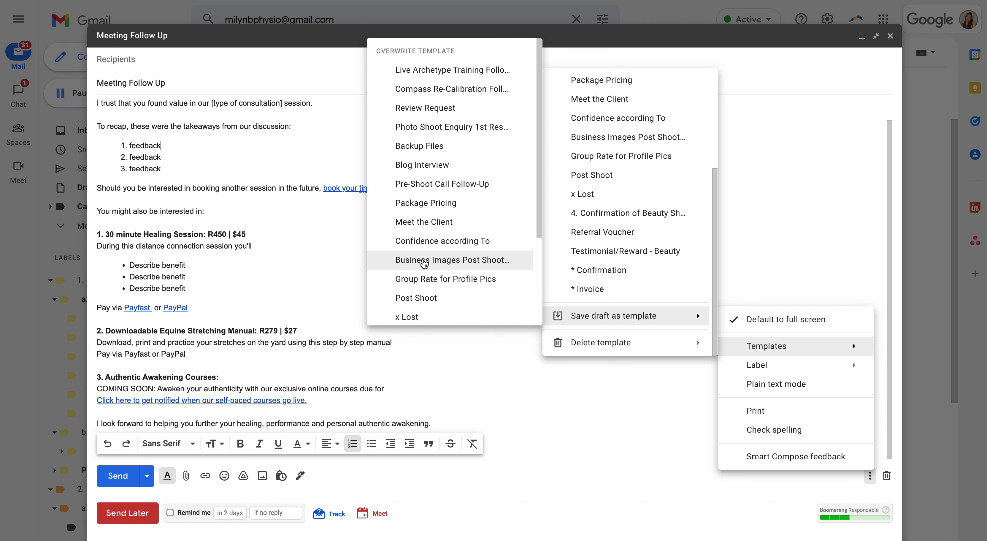
scroll(424, 264, "down", 3)
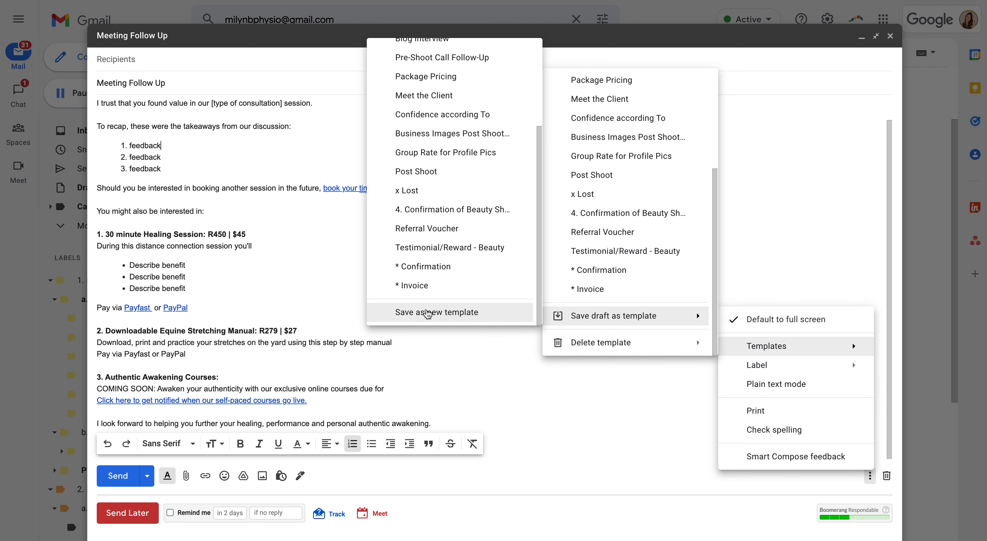
left_click(426, 312)
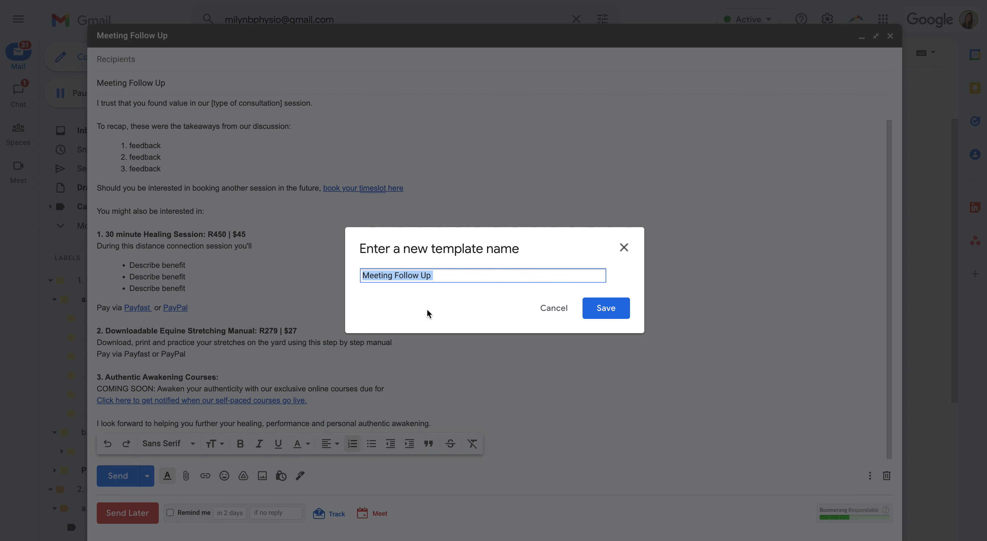
left_click(448, 277)
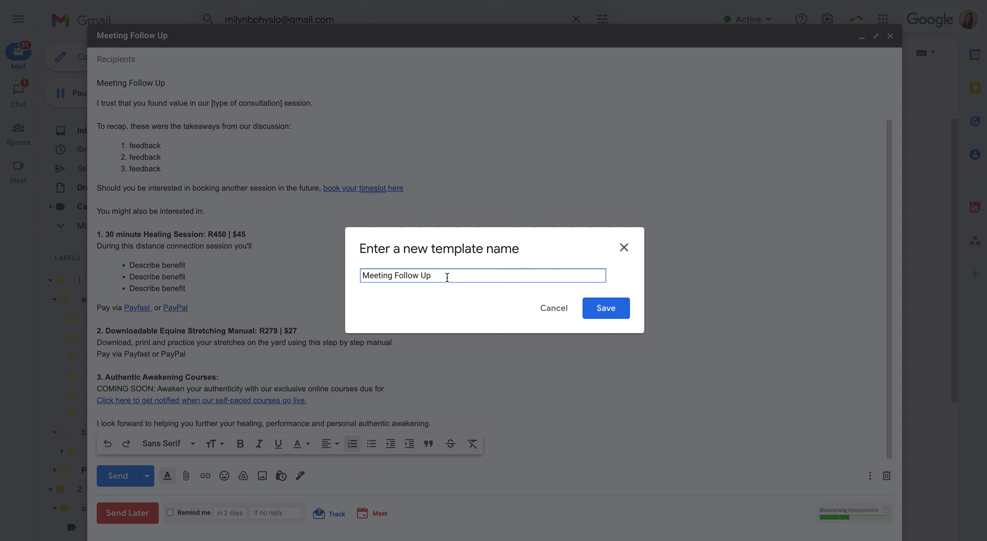
type("e")
key("BackSpace")
type("e")
key("BackSpace")
type("Equine Consultations")
left_click(606, 309)
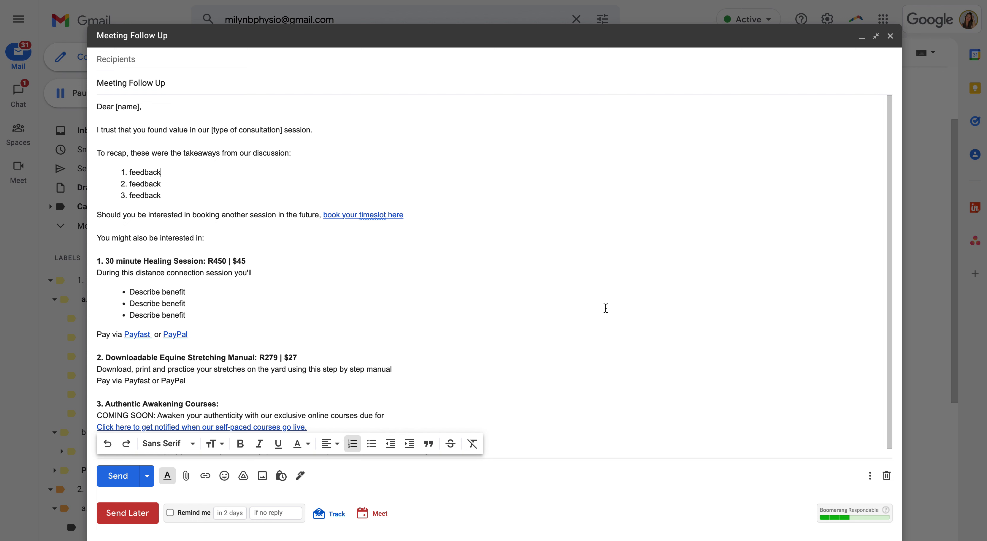
Clear the entire message body and the subject of the draft
scroll(606, 309, "down", 1)
scroll(606, 309, "up", 1)
left_click_drag(94, 106, 115, 127)
key("super+shift+Down")
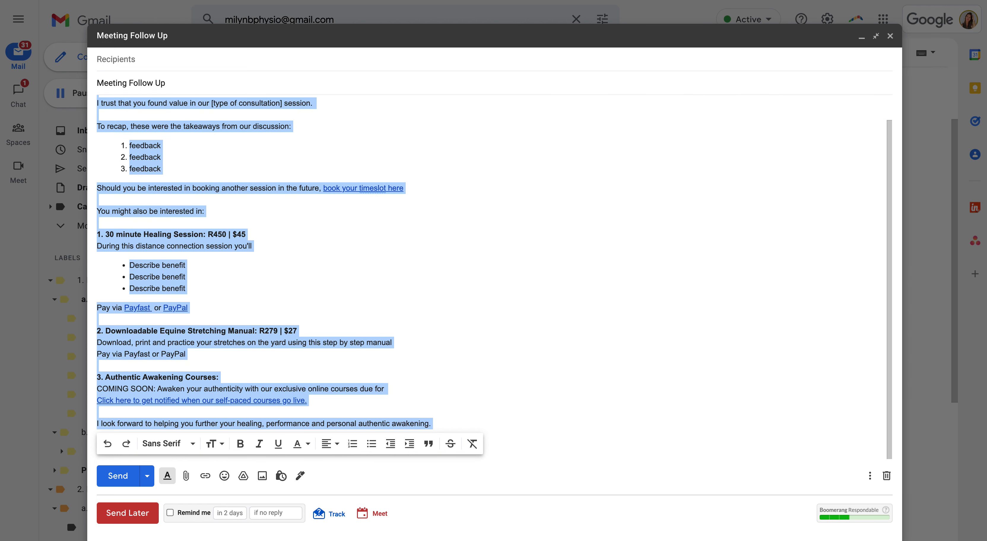
key("BackSpace")
left_click_drag(174, 82, 86, 73)
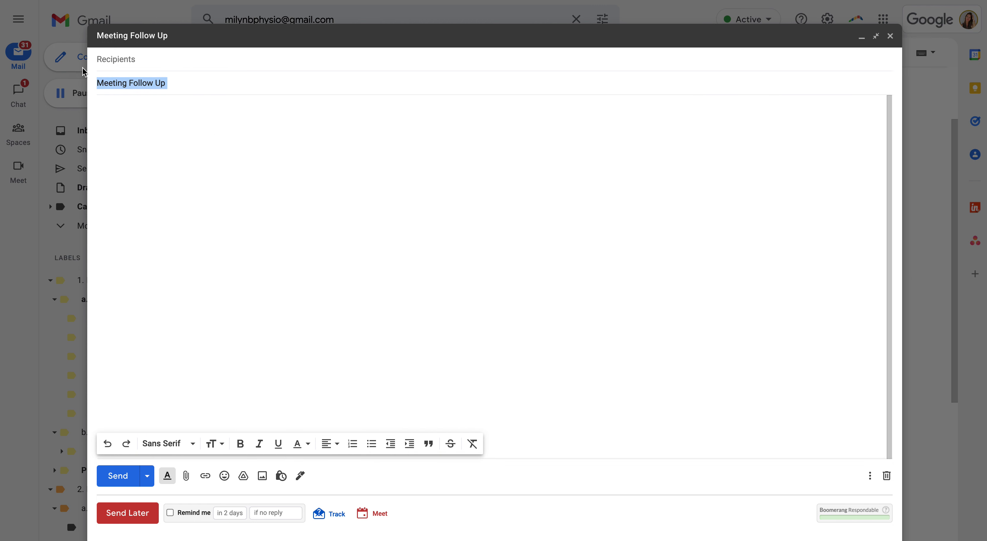
key("BackSpace")
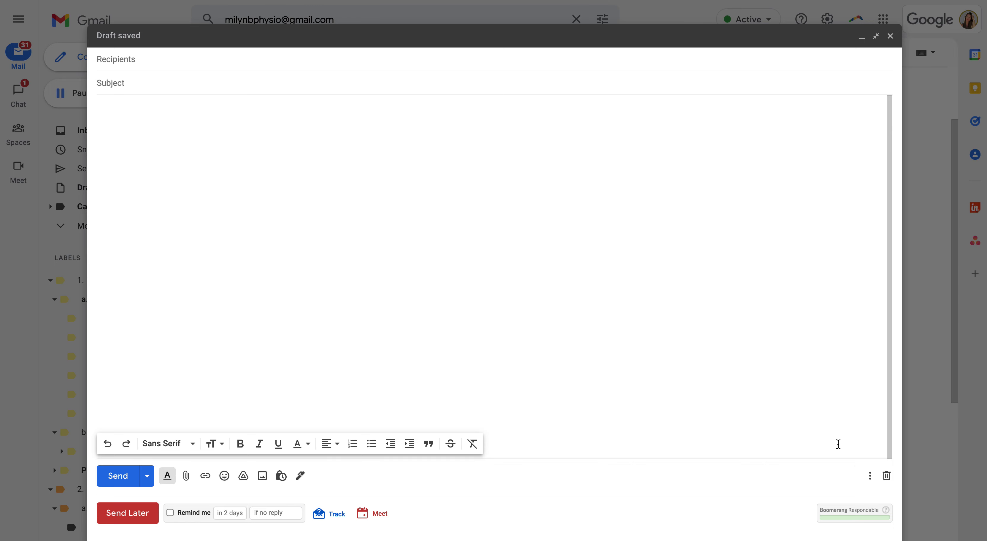
Insert the saved Meeting Follow Up Equine Consultations template into the empty message
left_click(871, 477)
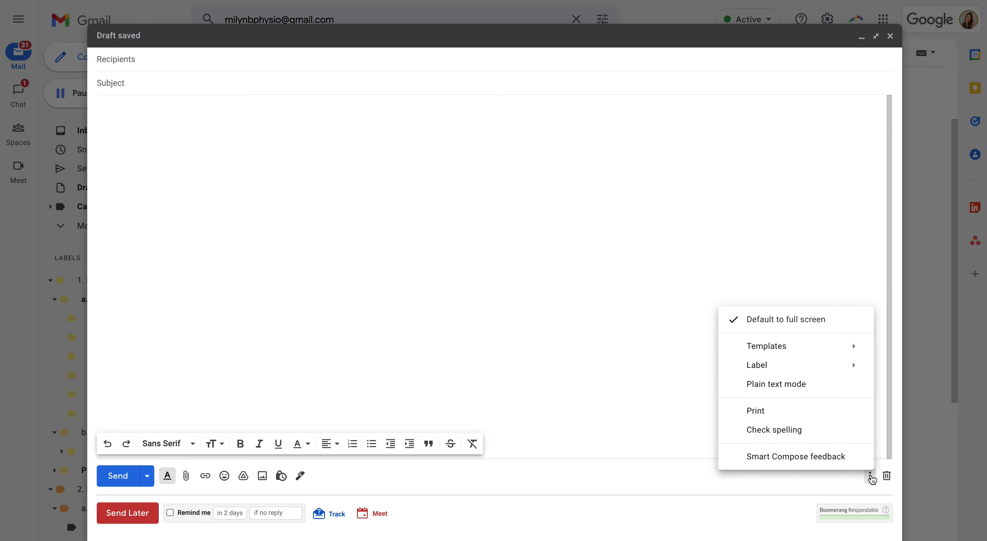
mouse_move(843, 353)
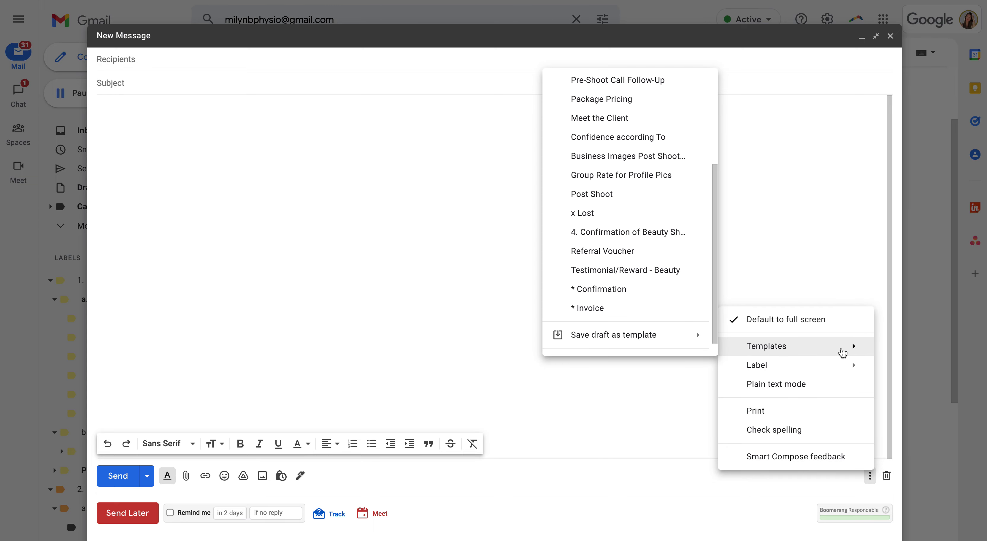
scroll(635, 260, "up", 4)
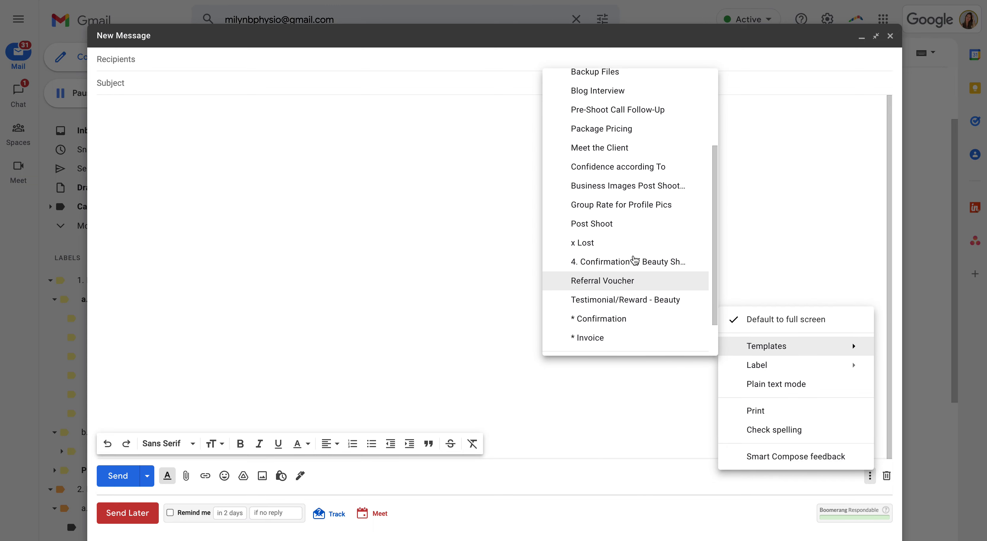
scroll(634, 260, "down", 4)
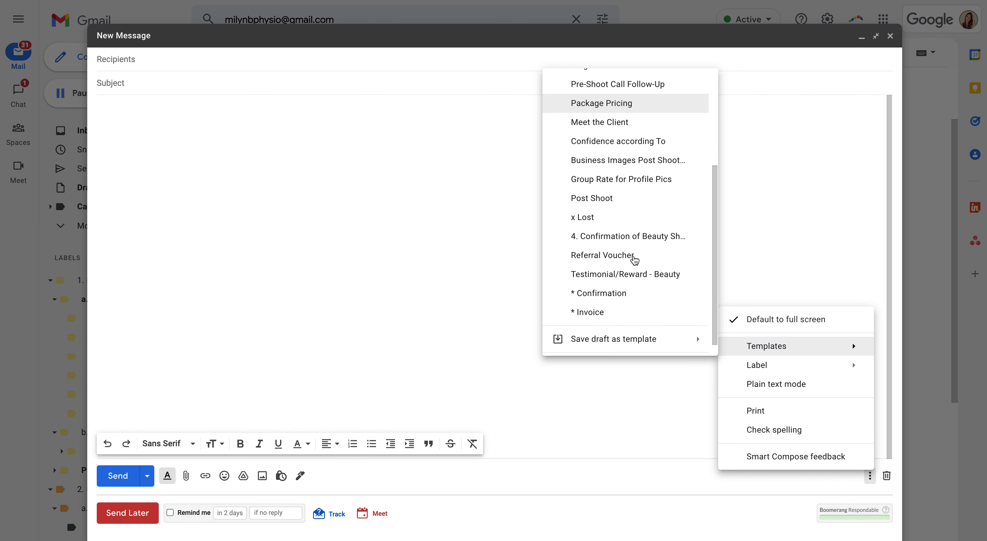
scroll(634, 259, "up", 4)
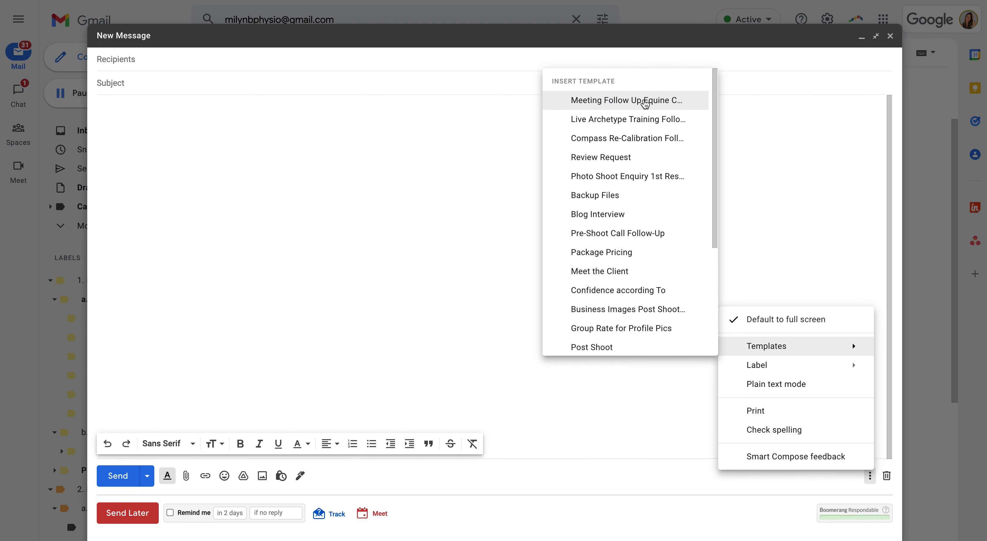
left_click(585, 102)
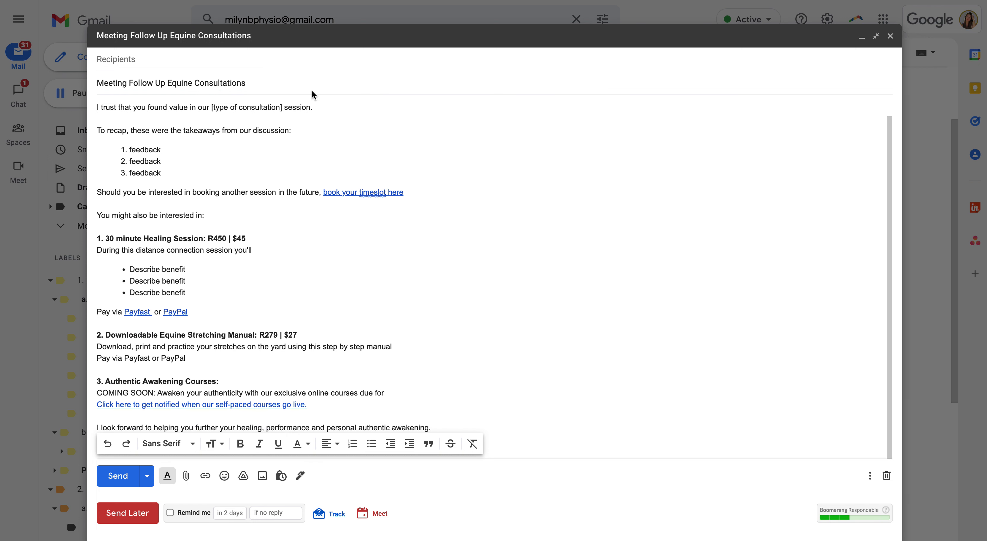
scroll(307, 299, "down", 1)
scroll(306, 298, "up", 1)
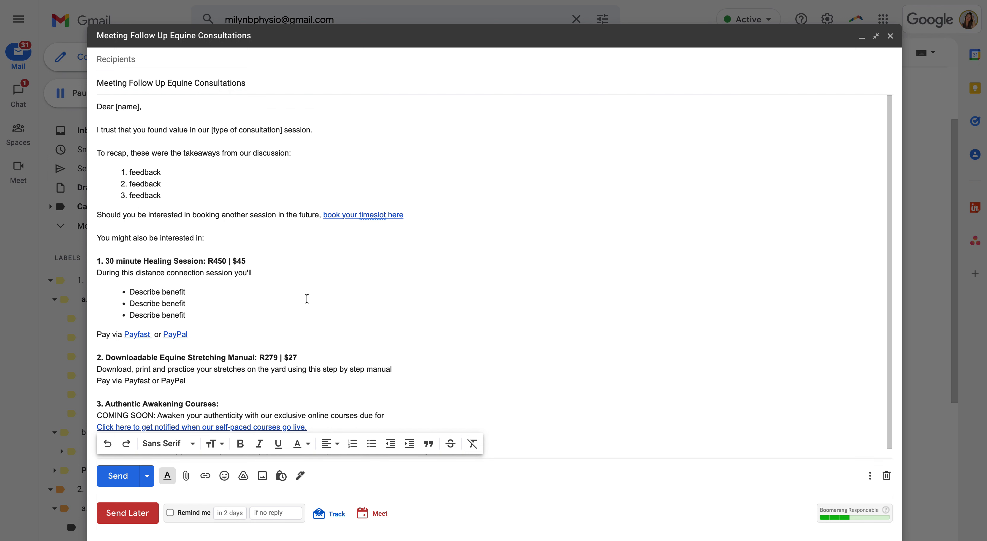
left_click(124, 106)
left_click_drag(138, 107, 114, 107)
left_click(266, 129)
left_click(869, 475)
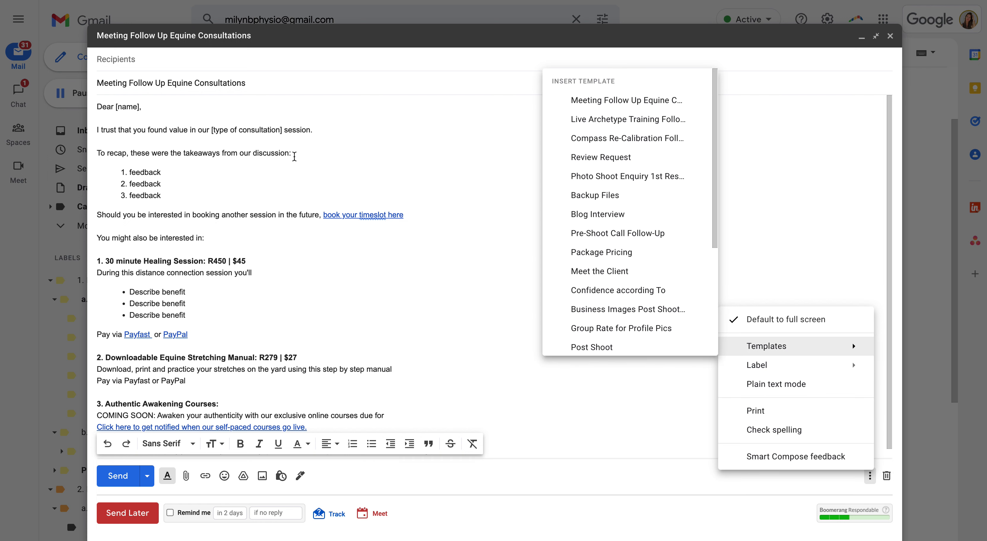
left_click(294, 156)
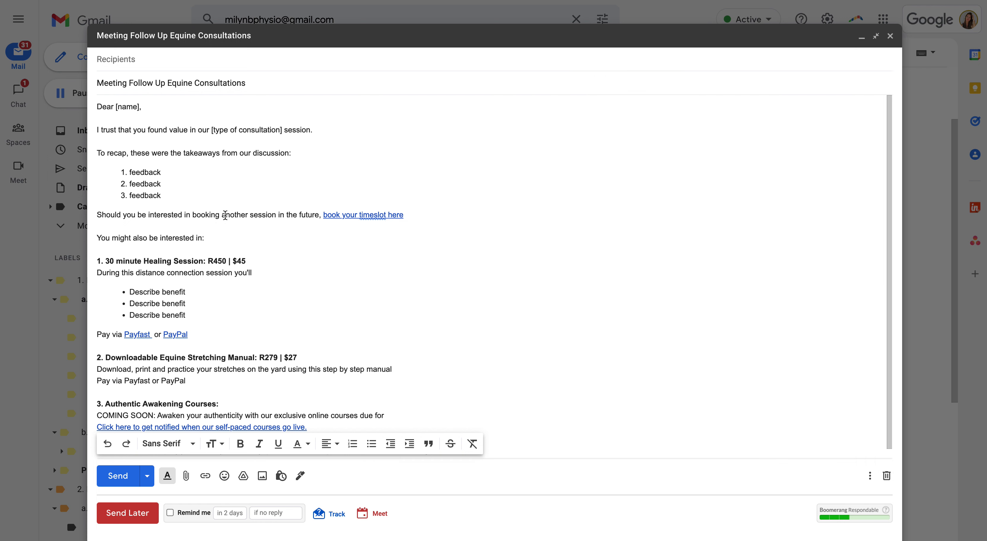
Delete the 30 minute Healing Session section and renumber the Downloadable Equine Stretching Manual heading as 1
scroll(236, 288, "down", 1)
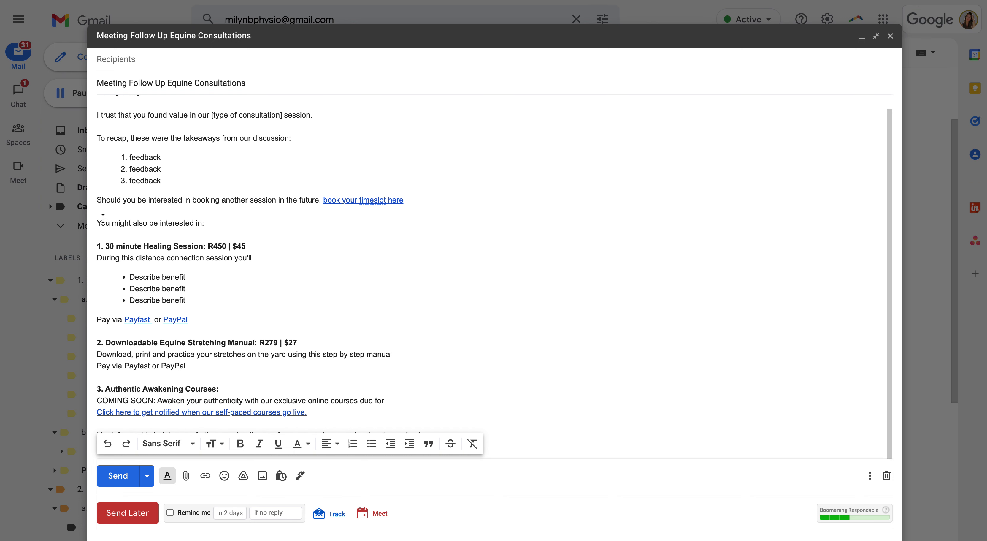
scroll(216, 313, "down", 1)
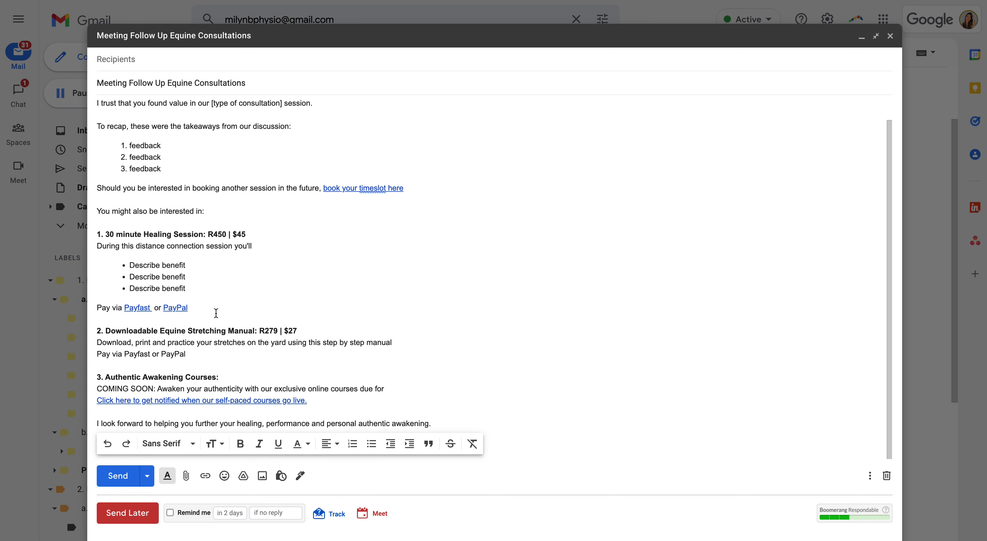
mouse_move(209, 302)
left_mouse_down()
mouse_move(58, 242)
mouse_move(77, 225)
left_mouse_up()
key("Delete")
key("Delete")
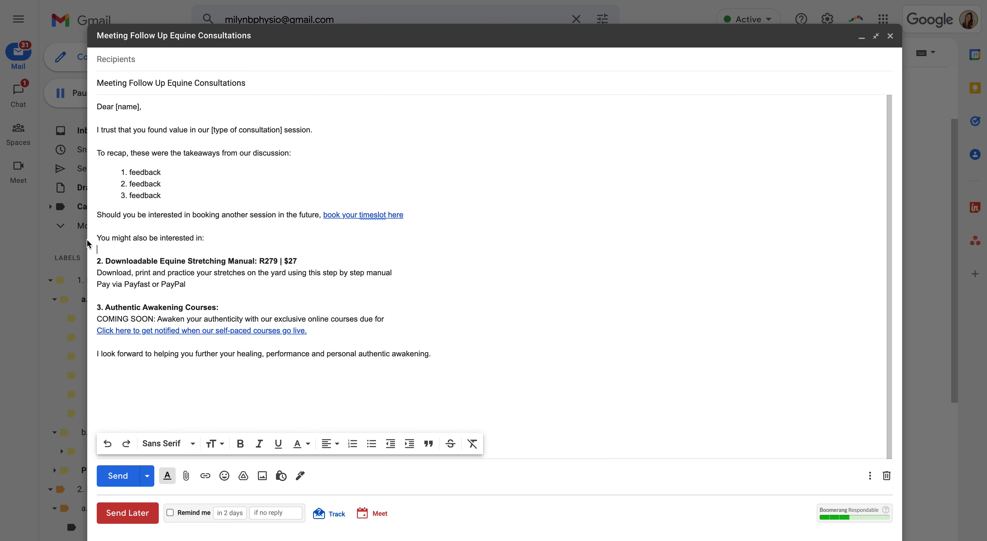
double_click(99, 261)
type("1")
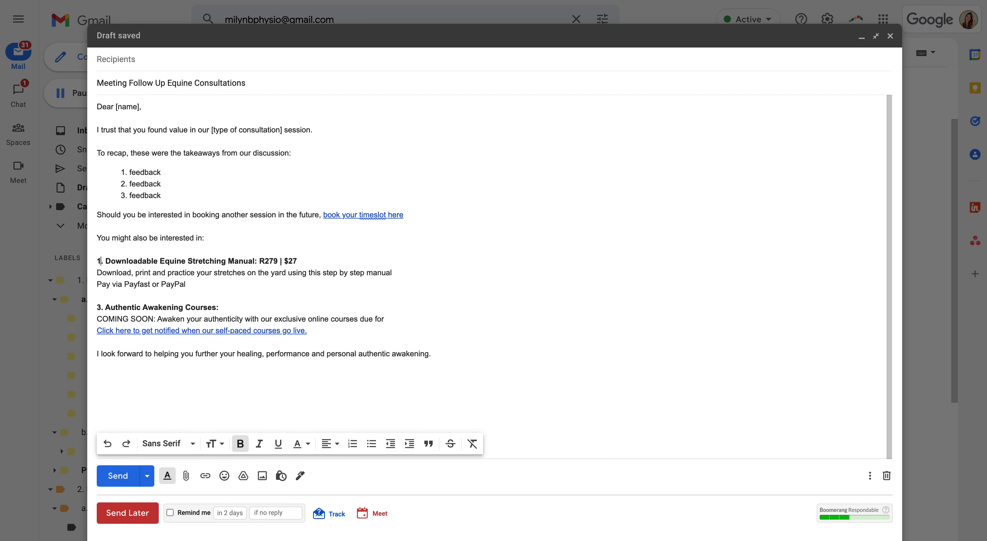
Renumber the Authentic Awakening Courses heading as 2 and overwrite the saved Meeting Follow Up Equine Consultations template with the edited draft
double_click(99, 307)
type("2")
left_click(870, 476)
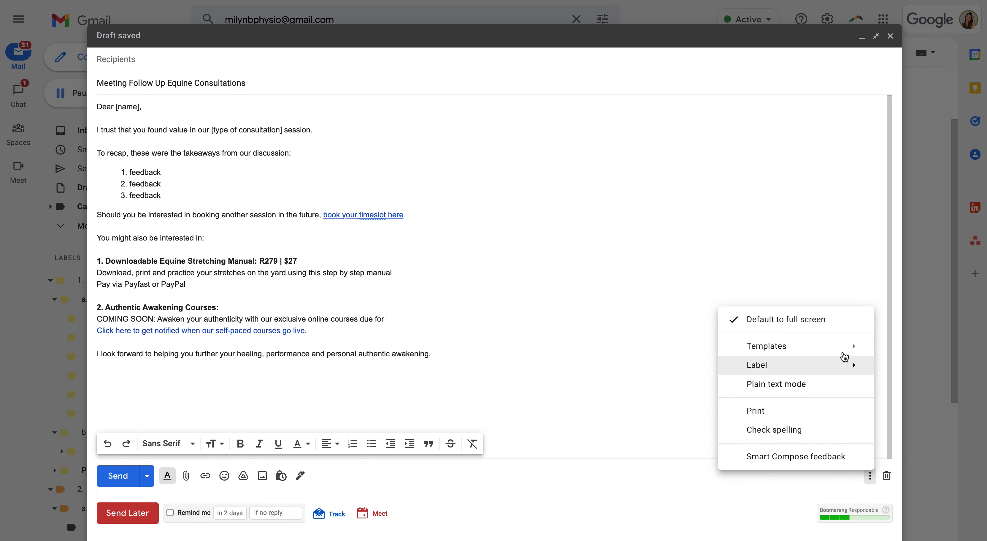
mouse_move(834, 347)
scroll(682, 320, "down", 5)
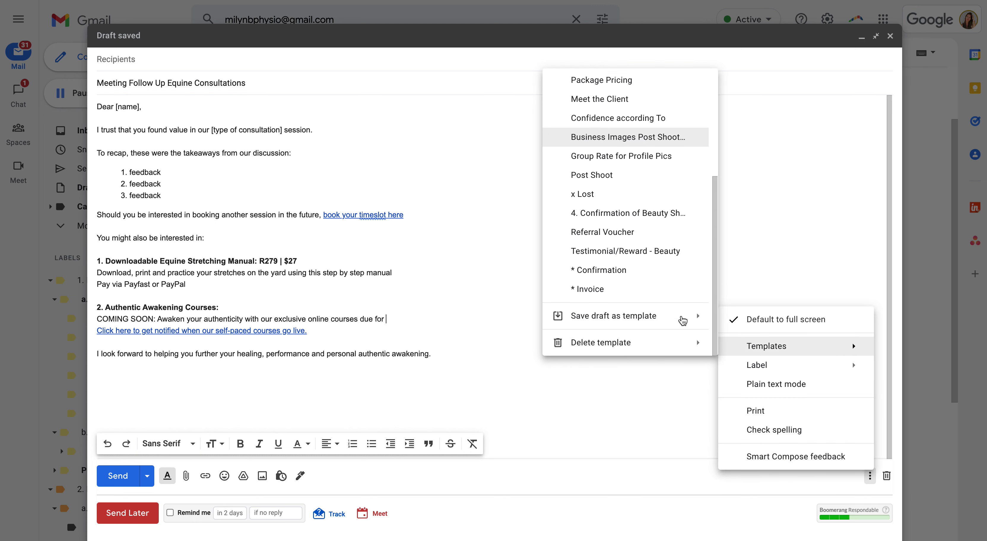
mouse_move(601, 321)
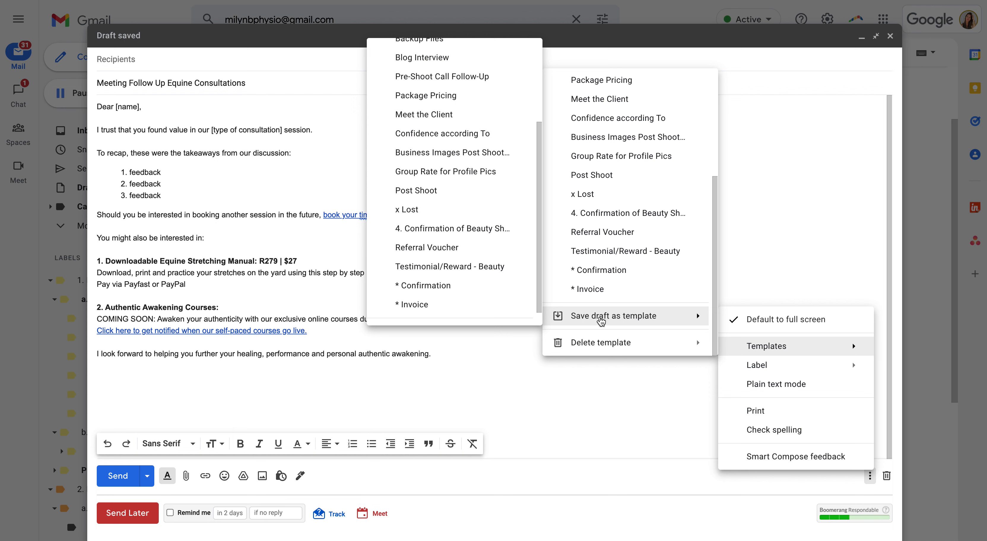
scroll(464, 267, "up", 3)
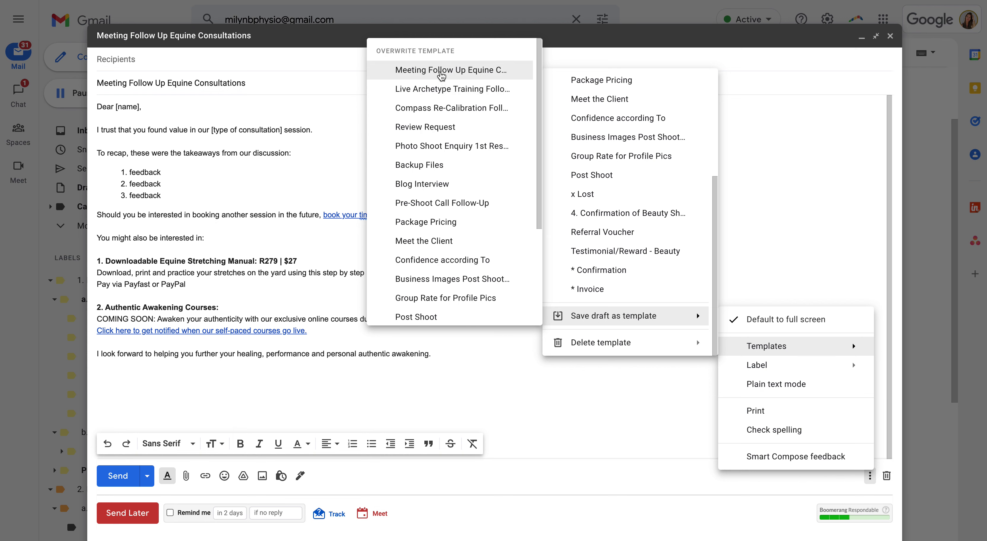
left_click(441, 73)
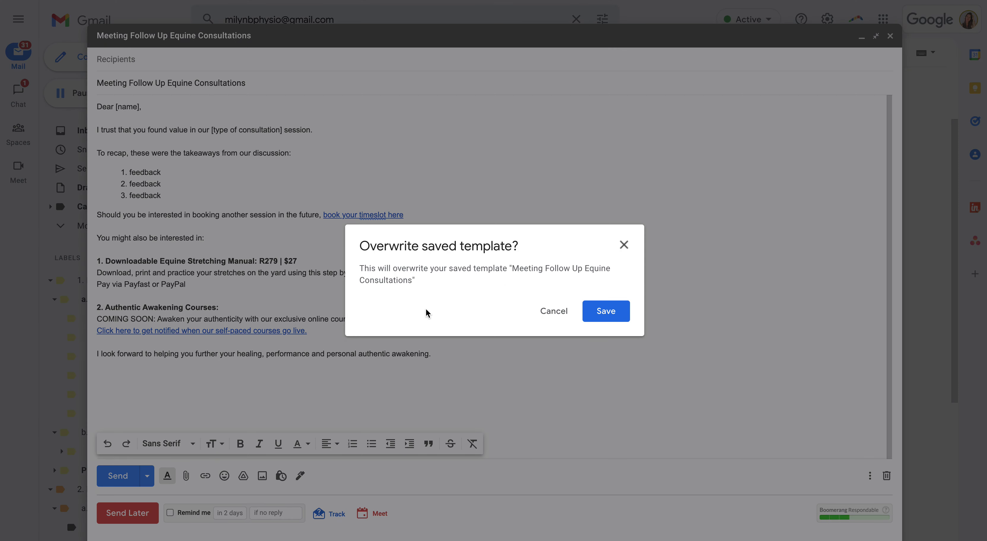
left_click(607, 313)
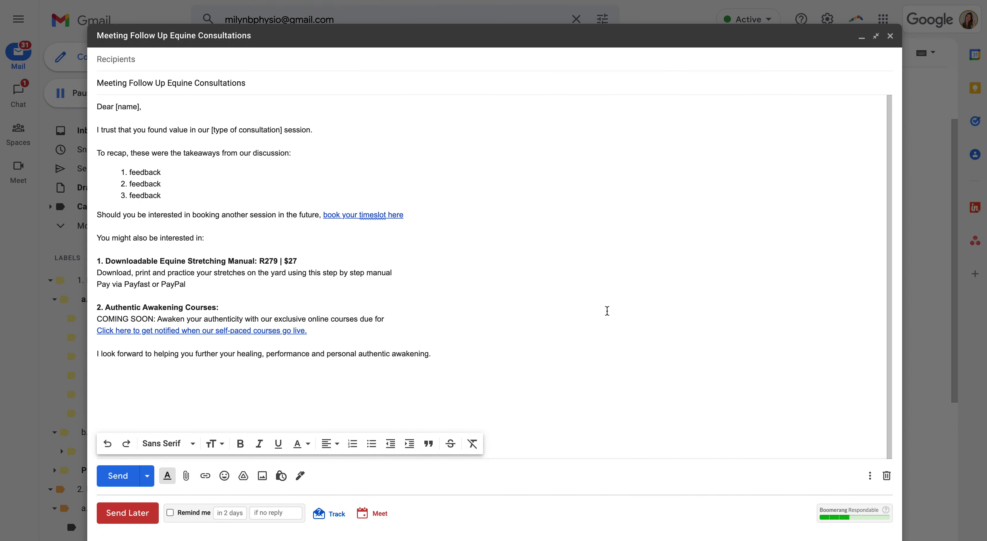
Clear the whole message body and the subject line of the draft
left_click_drag(472, 346, 142, 61)
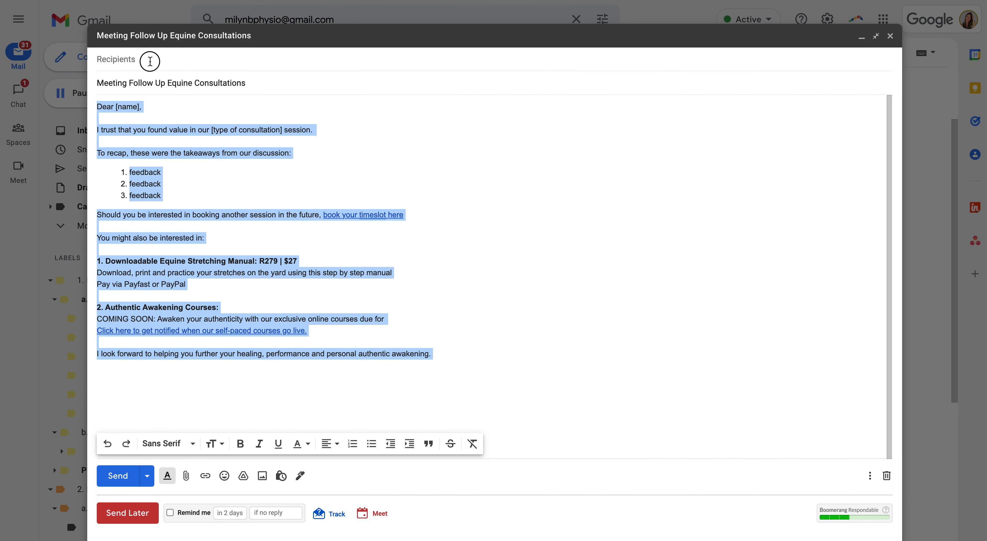
key("BackSpace")
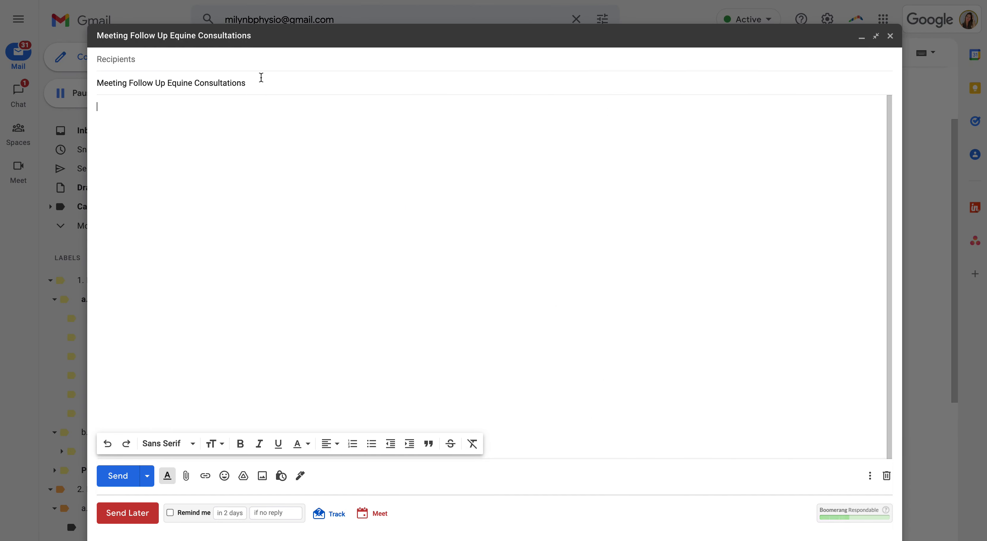
left_click_drag(259, 78, 134, 68)
key("BackSpace")
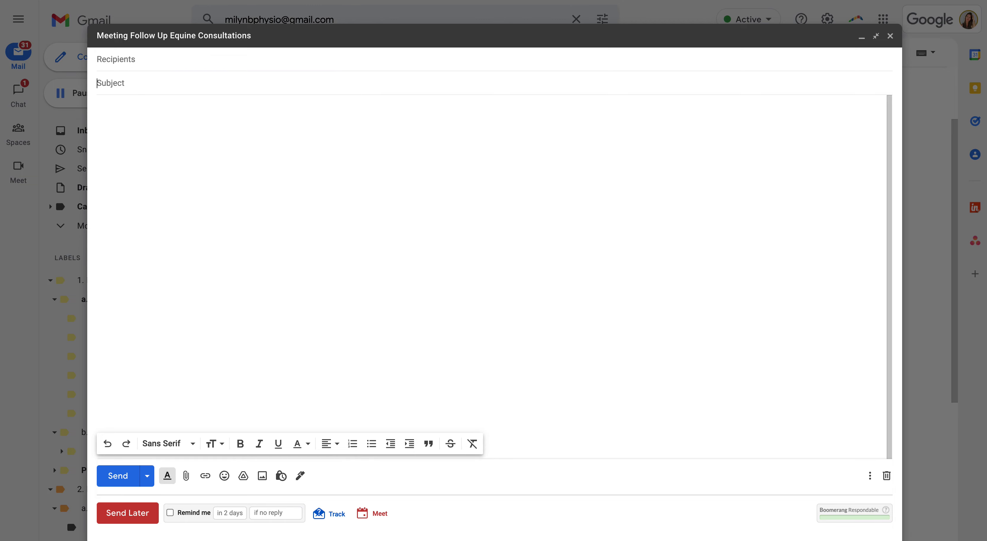
Insert the updated Meeting Follow Up Equine Consultations template into the empty message
left_click(869, 476)
mouse_move(802, 344)
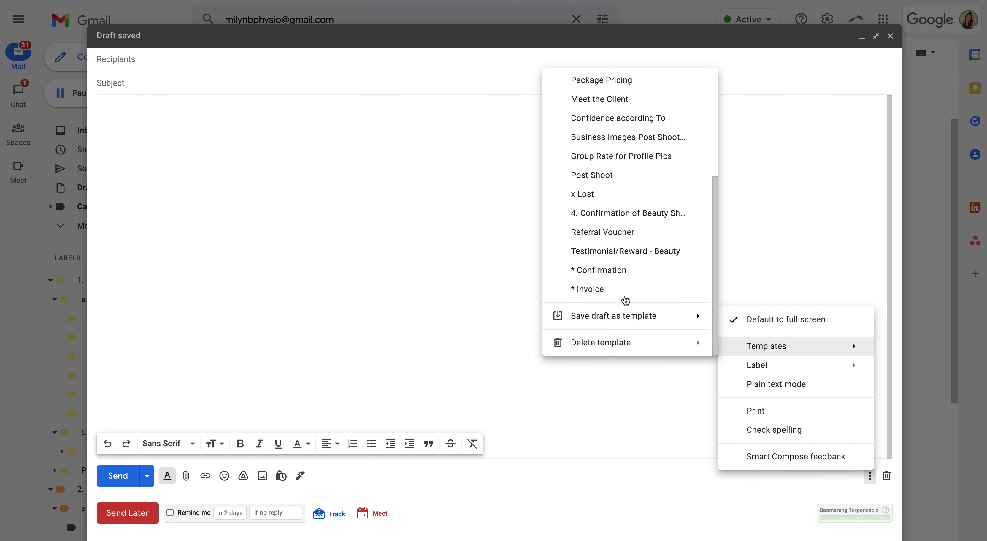
scroll(608, 144, "up", 5)
left_click(608, 100)
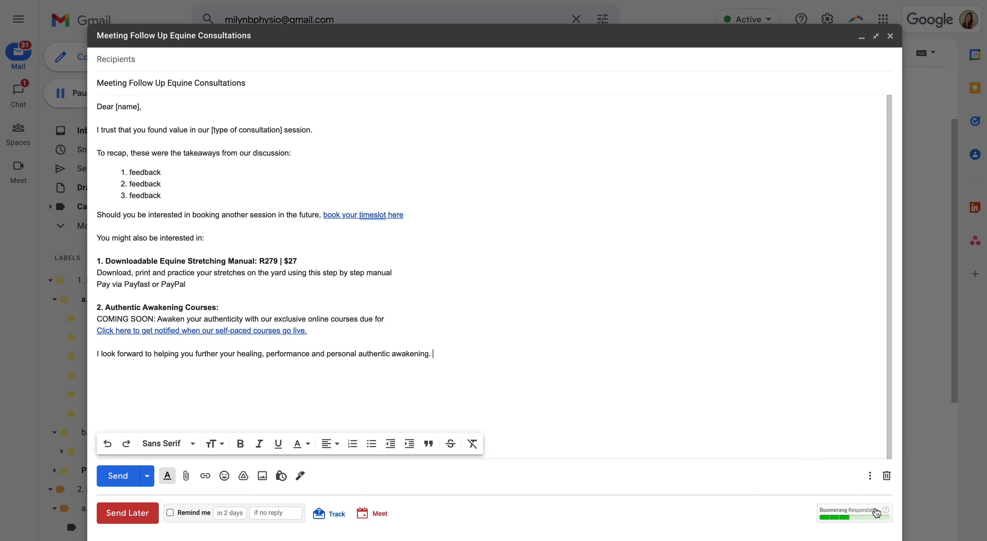
Delete the Meeting Follow Up Equine Consultations template from the saved templates and confirm the deletion
left_click(870, 476)
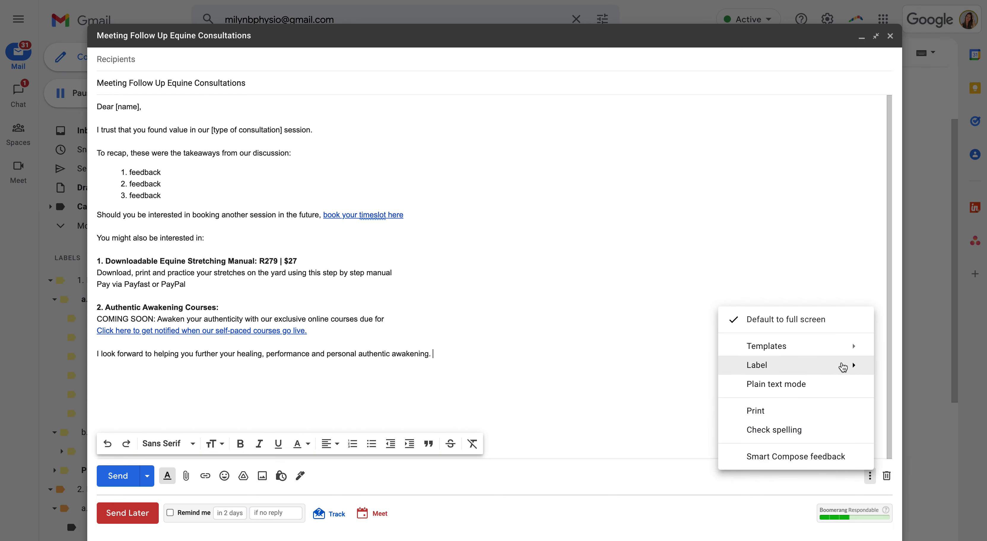
mouse_move(828, 345)
scroll(638, 322, "down", 5)
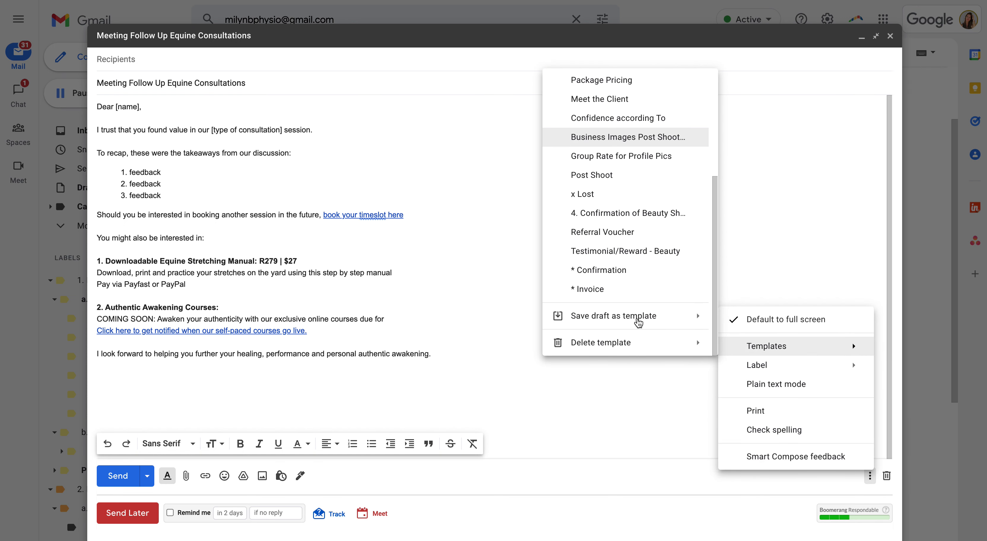
mouse_move(623, 343)
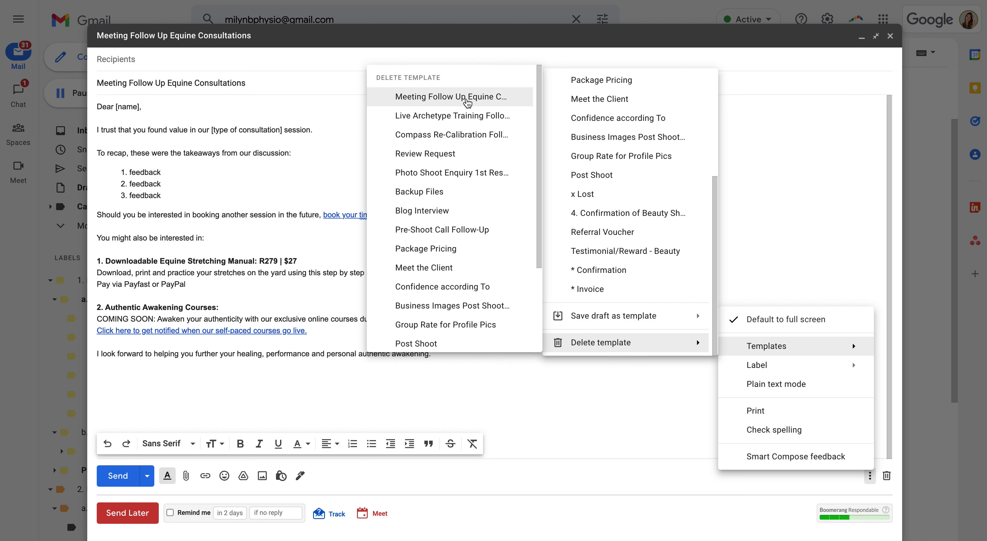
left_click(467, 100)
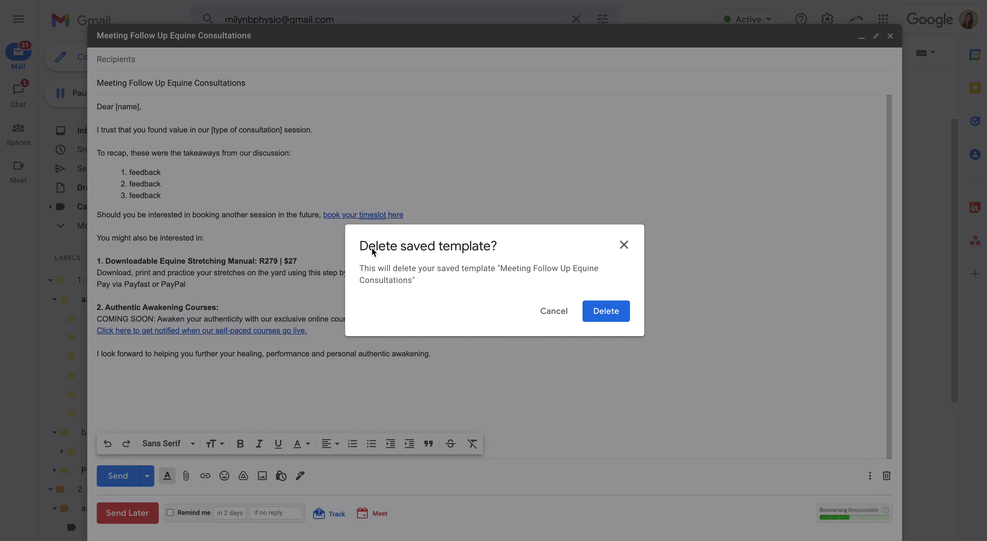
left_click(613, 315)
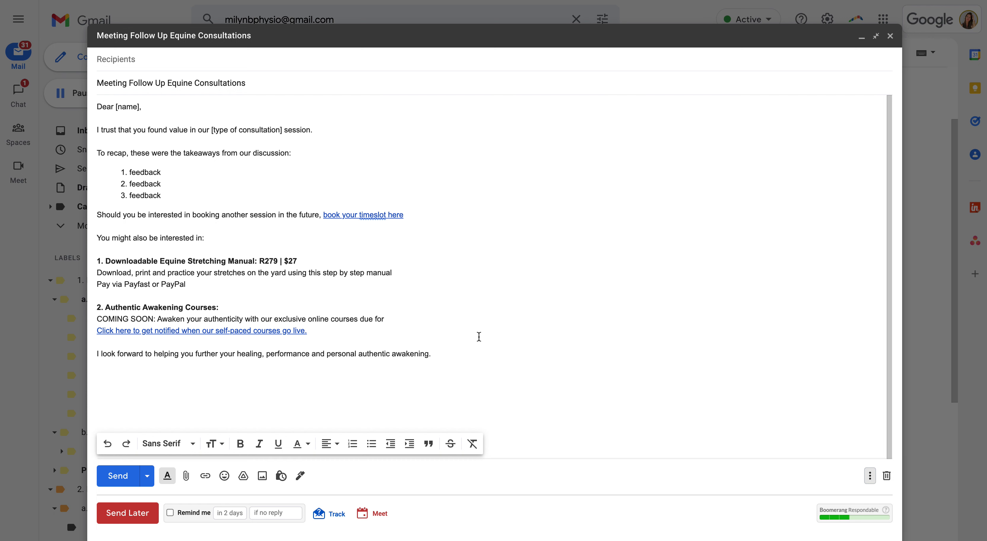
Remove the inserted template text and the subject so that the message is empty
left_click_drag(481, 361, 118, 58)
key("BackSpace")
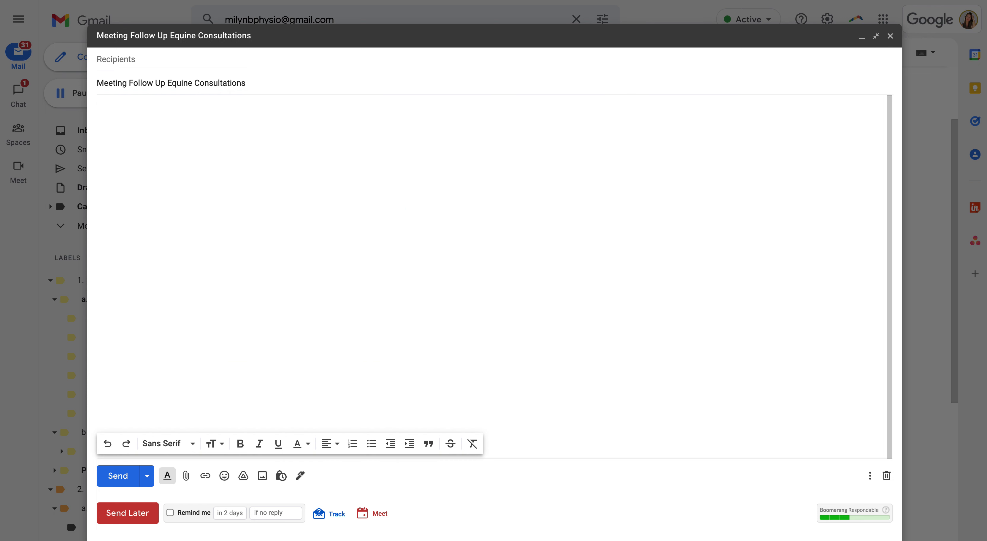
triple_click(234, 77)
key("BackSpace")
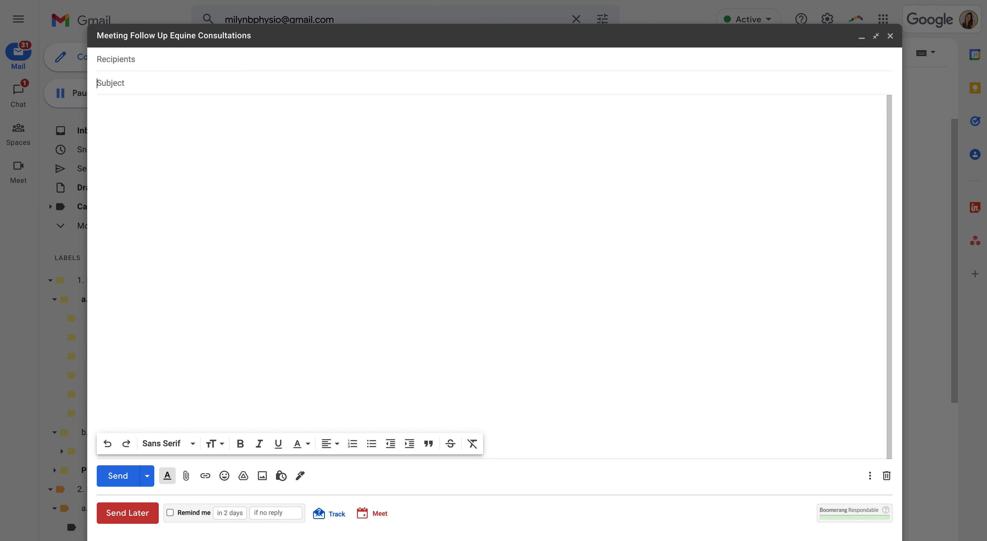
Check the list of insertable templates for the deleted Meeting Follow Up Equine Consultations entry, leaving without inserting anything
left_click(871, 479)
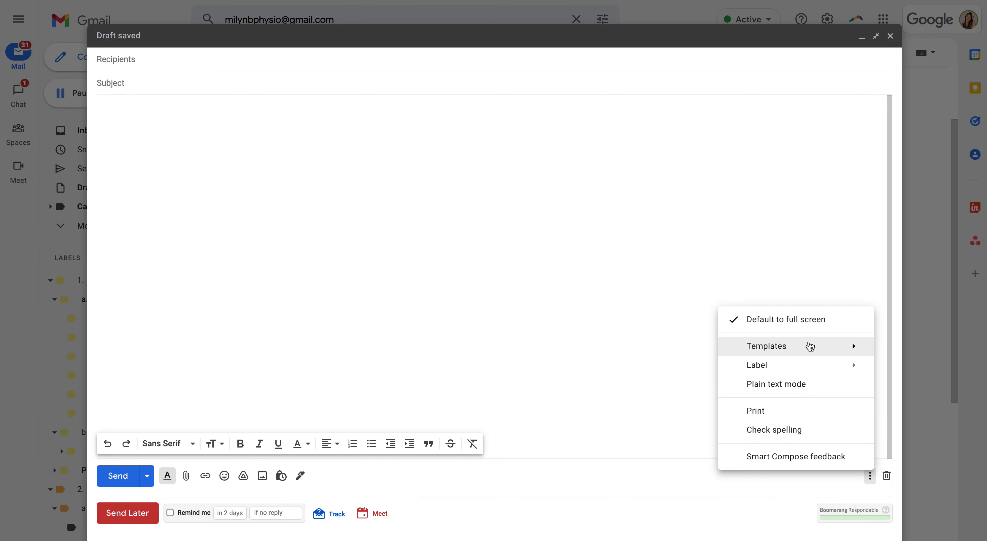
scroll(590, 229, "up", 4)
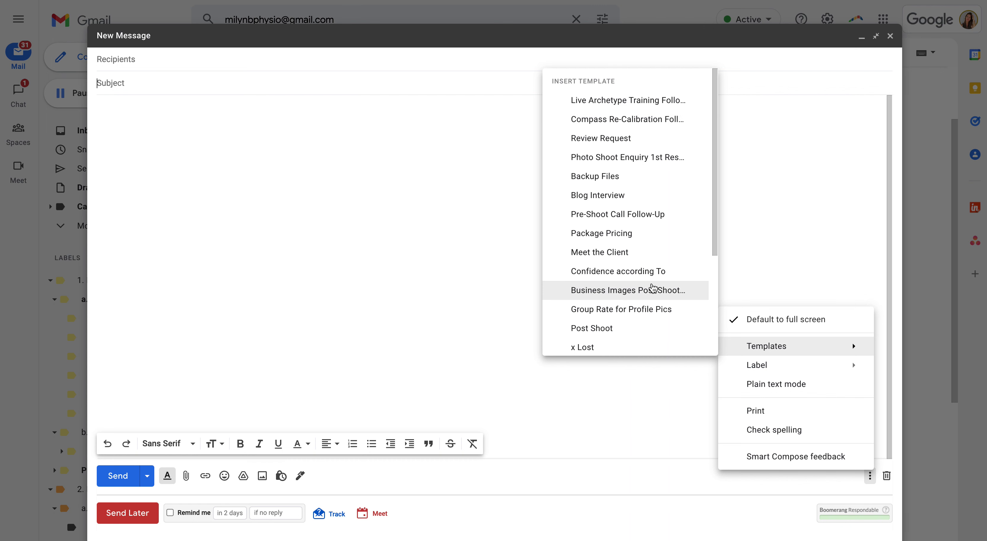
scroll(644, 288, "down", 3)
left_click(393, 257)
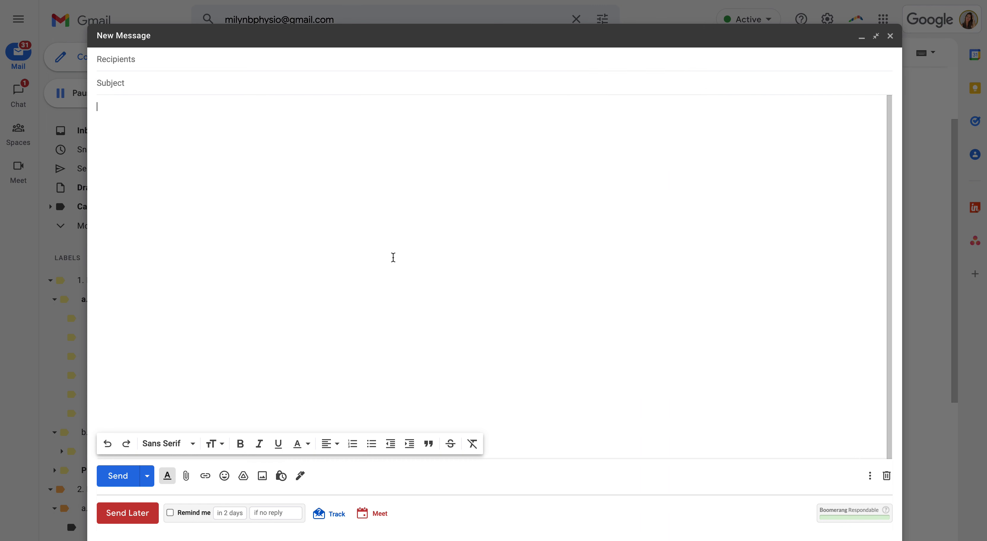